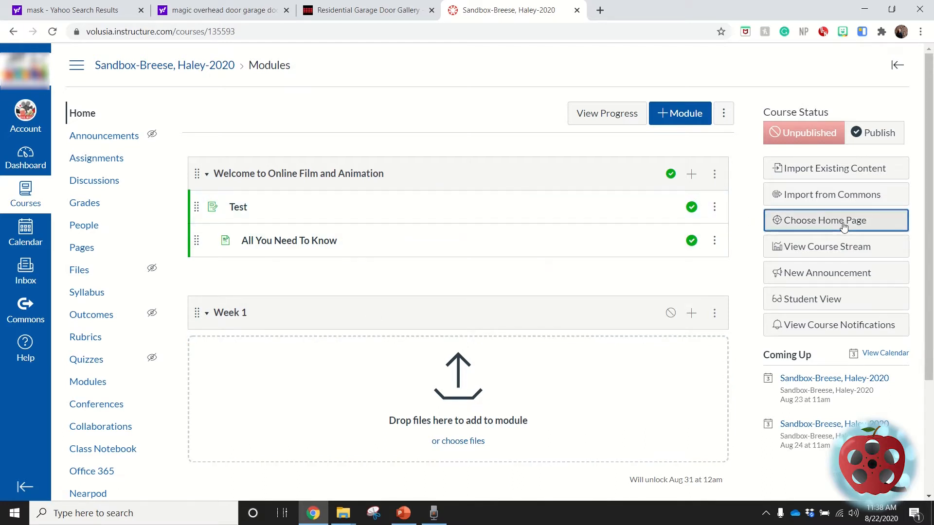
# Step: Set the course home page to display Course Modules and save the choice
pyautogui.click(843, 223)
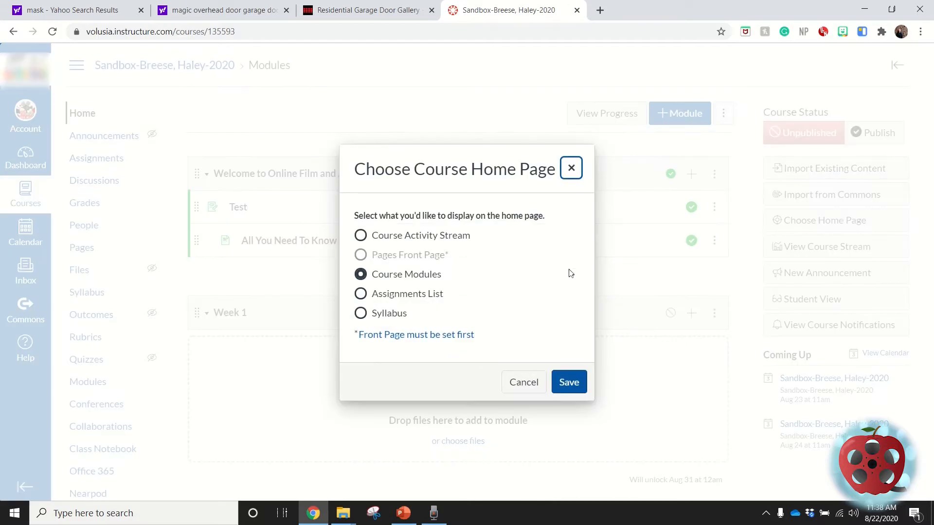
pyautogui.click(363, 276)
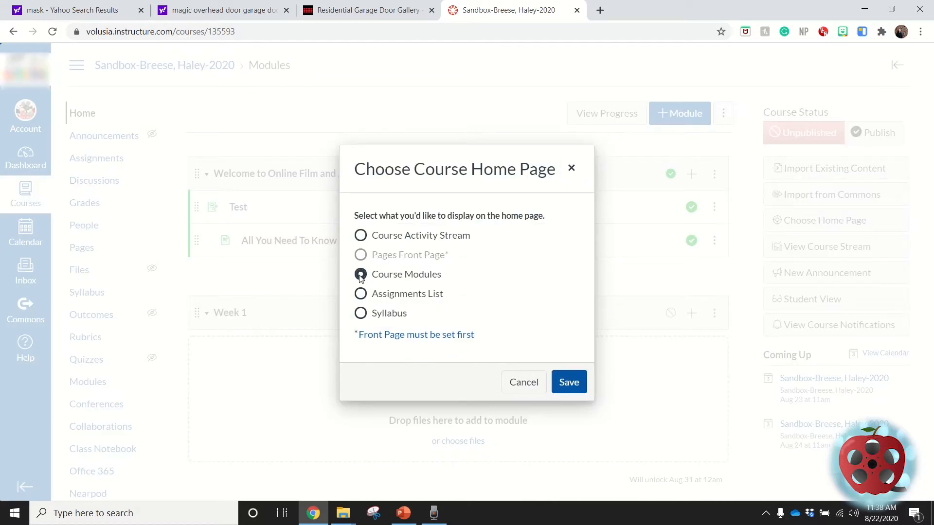
pyautogui.click(569, 383)
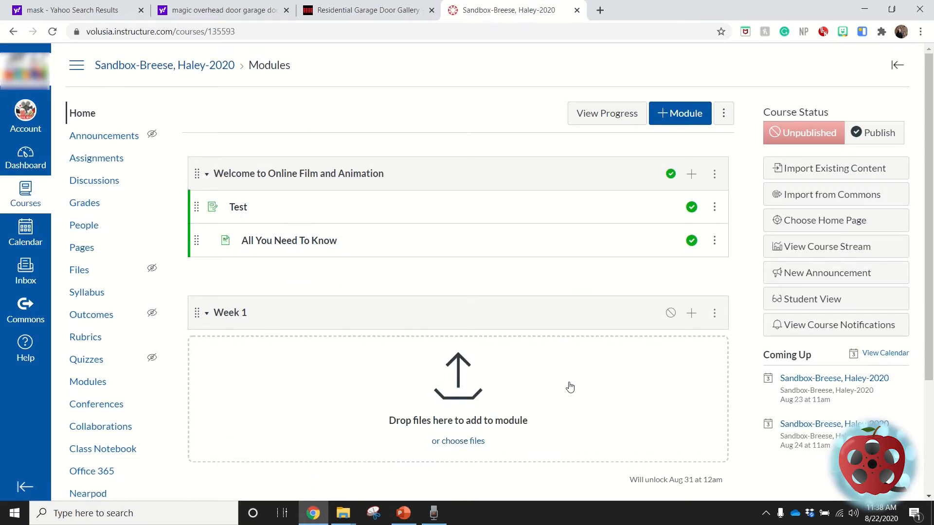
# Step: Add a new quiz named "Getting to Know You Survey" to the Week 1 module, in the Assignments group
pyautogui.click(692, 314)
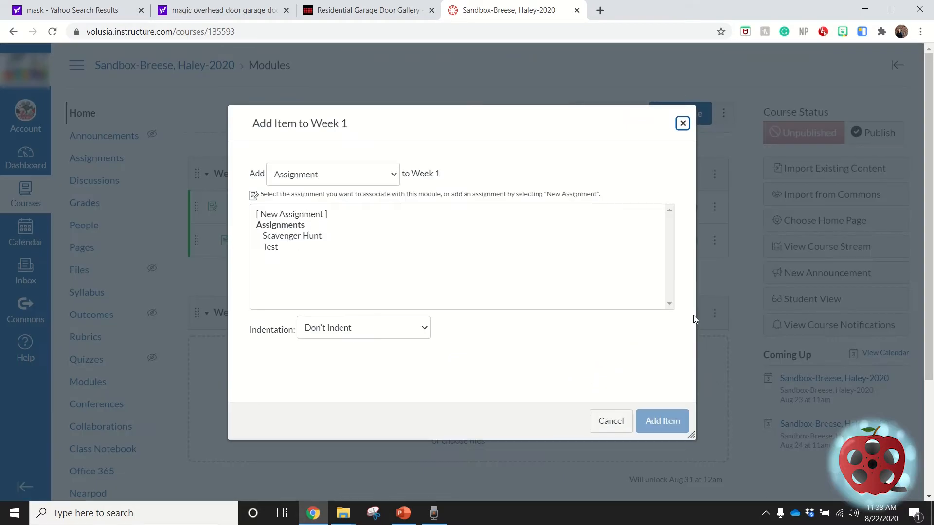
pyautogui.click(349, 181)
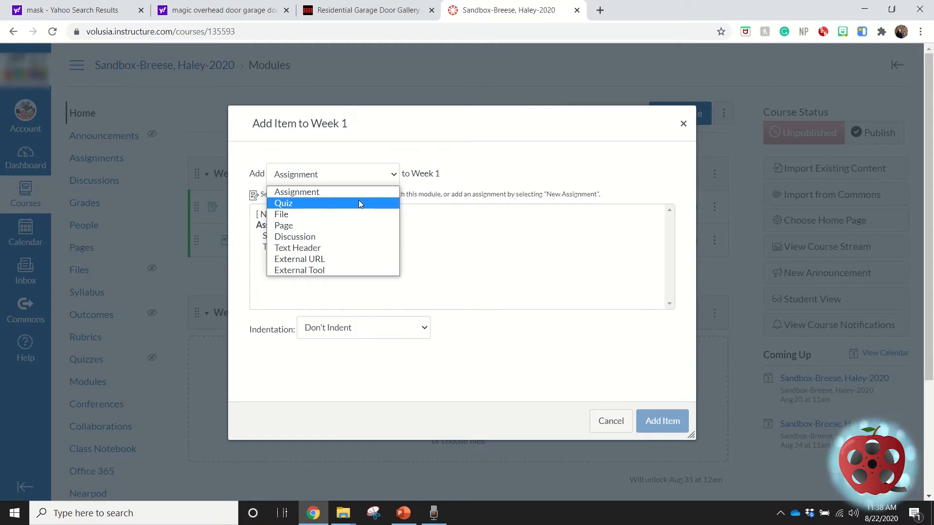
pyautogui.click(359, 203)
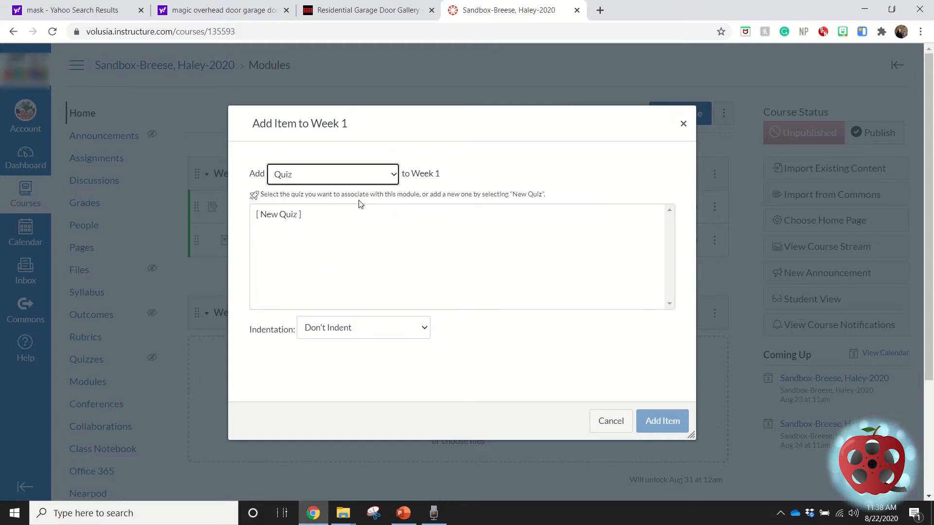
pyautogui.click(273, 217)
pyautogui.scroll(-1, 404, 250)
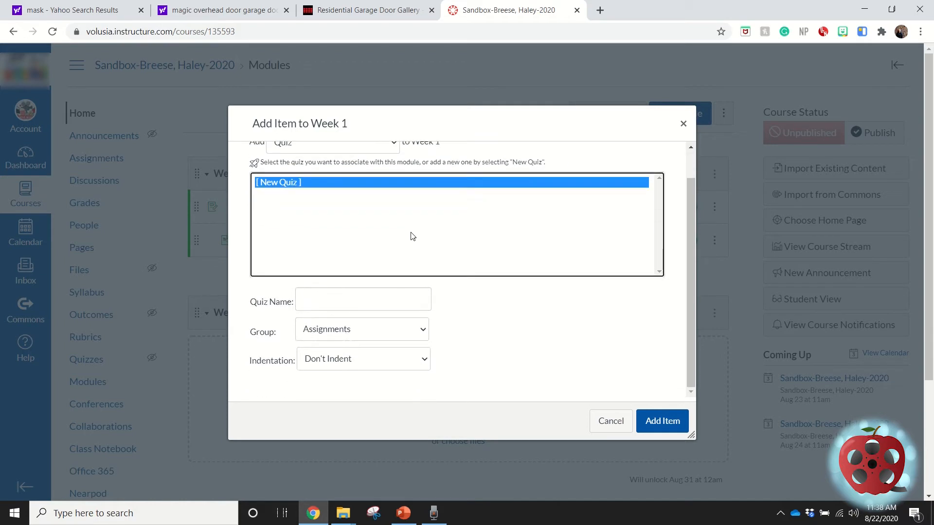
pyautogui.click(359, 298)
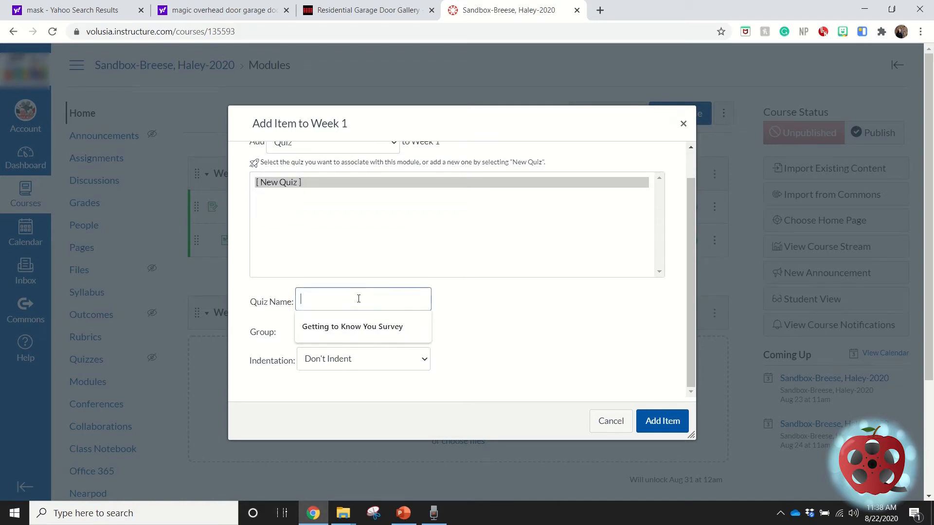
pyautogui.click(370, 325)
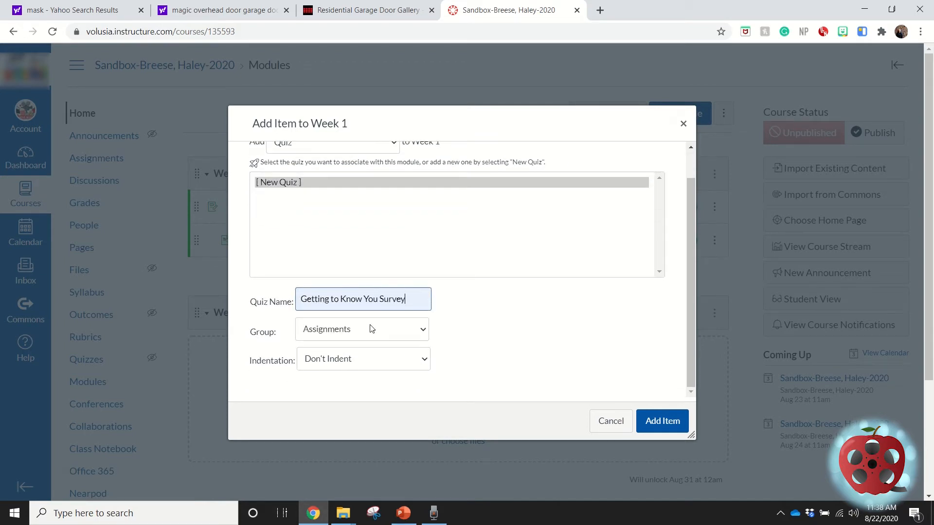
pyautogui.click(374, 335)
pyautogui.click(366, 339)
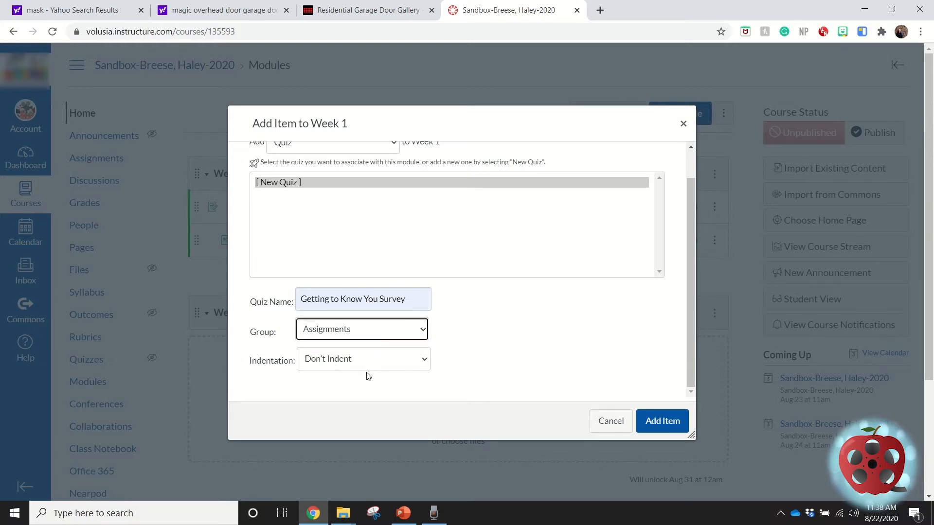
pyautogui.click(646, 429)
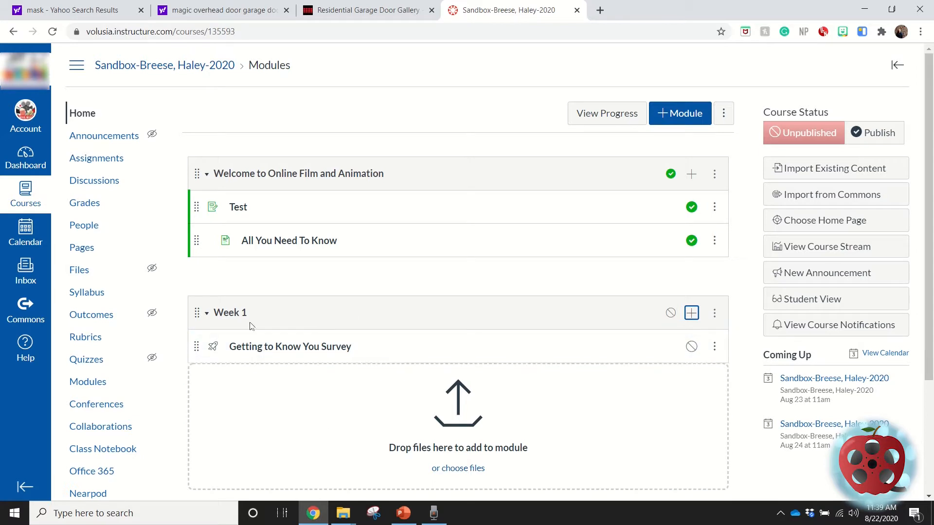
# Step: View the course's quiz list and open the Getting to Know You Survey from Week 1 for editing
pyautogui.click(90, 369)
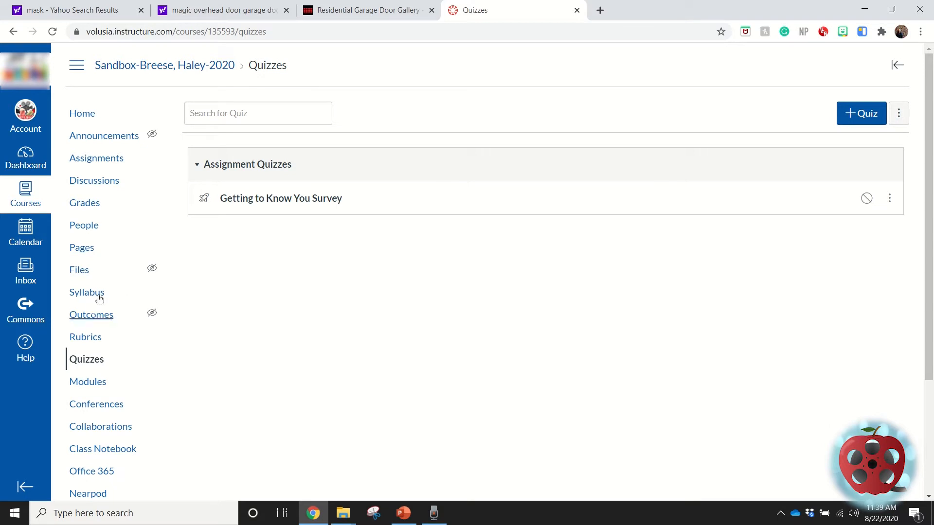
pyautogui.click(92, 114)
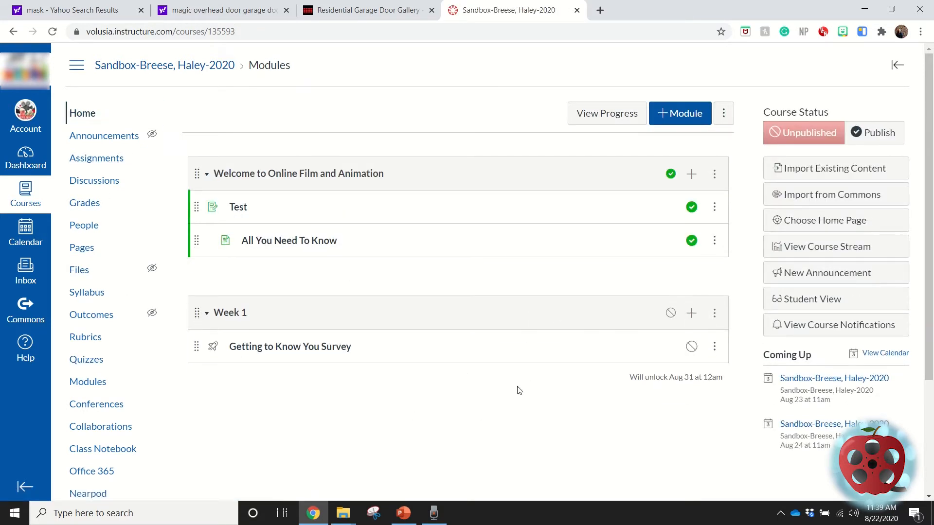
pyautogui.click(285, 347)
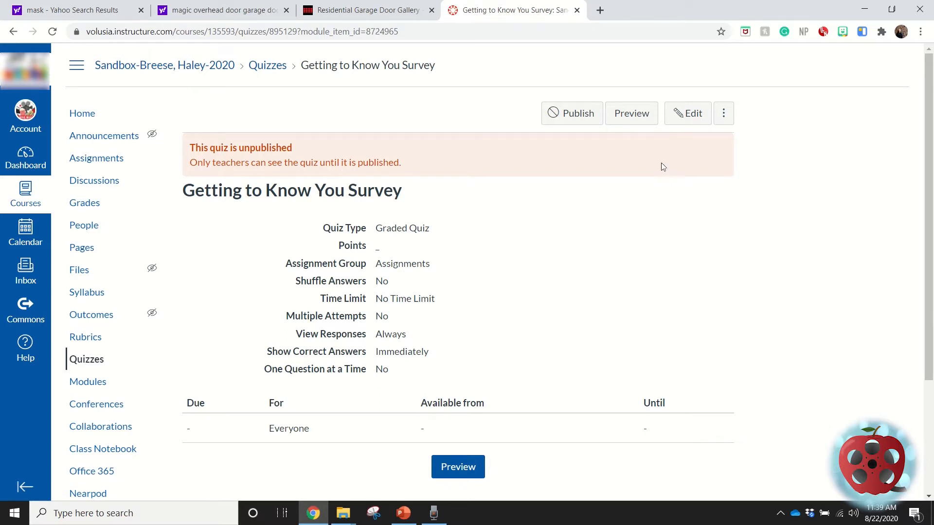
pyautogui.click(683, 115)
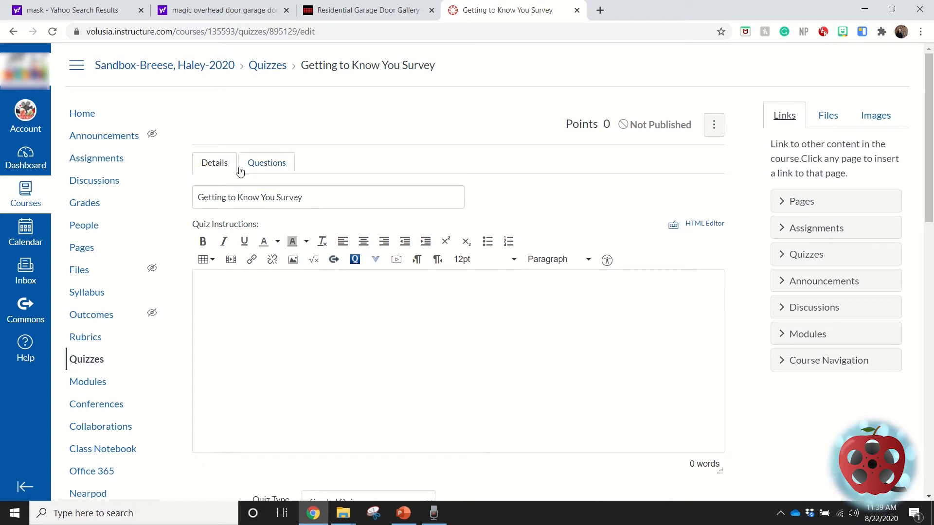
# Step: Enter the quiz instructions "Please complete this survey for 10 points. The survey will be asking you questions regarding your technology at home."
pyautogui.click(292, 326)
pyautogui.write('Please')
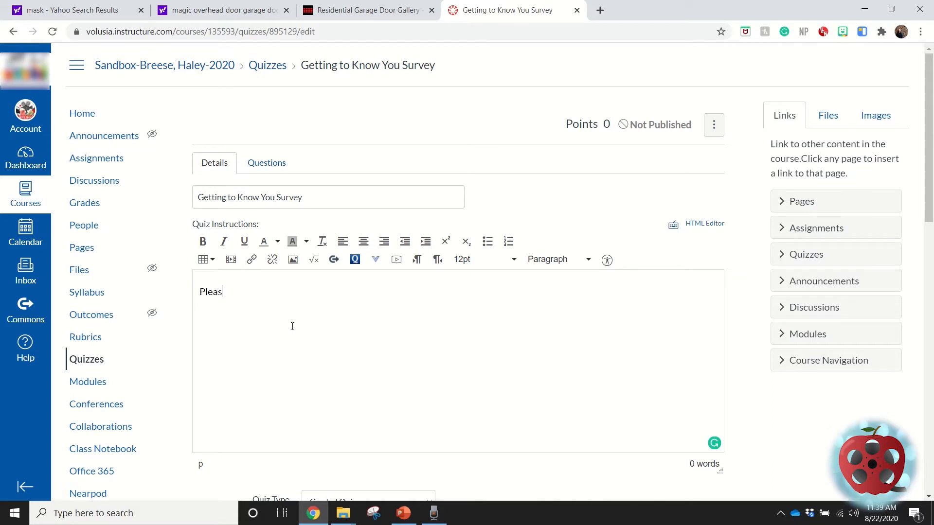
pyautogui.write('complete this survey for 10 points.  The survey will be asking you questions regarding your technology at home.')
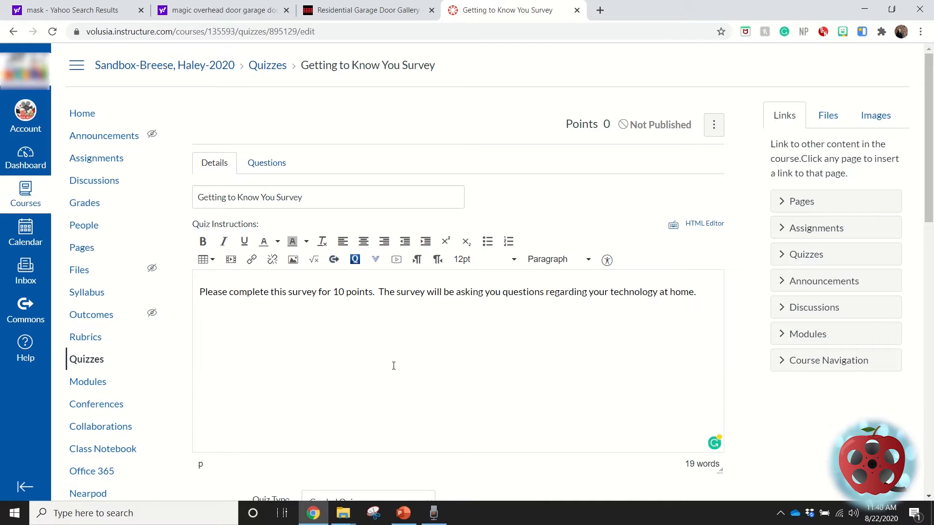
# Step: Set the quiz type to Graded Survey and give it a score of 10 points
pyautogui.scroll(-5, 364, 365)
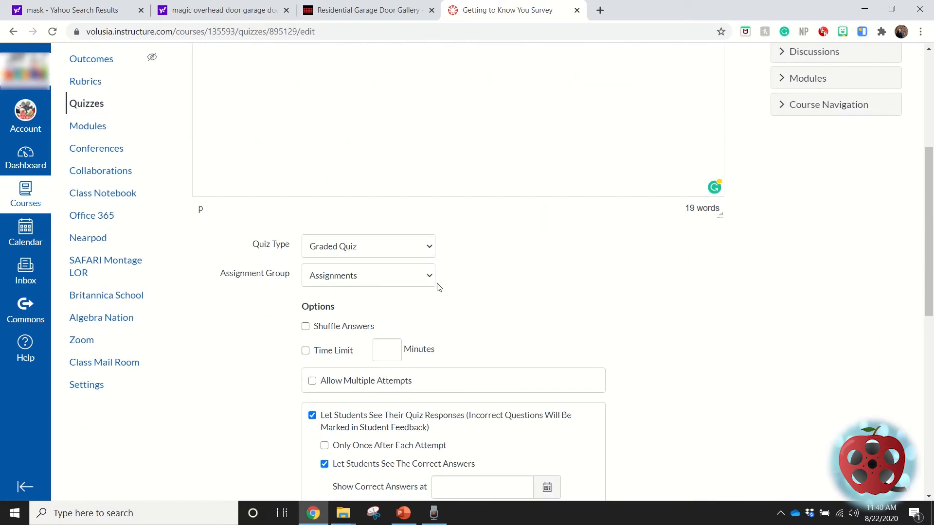
pyautogui.scroll(-2, 467, 271)
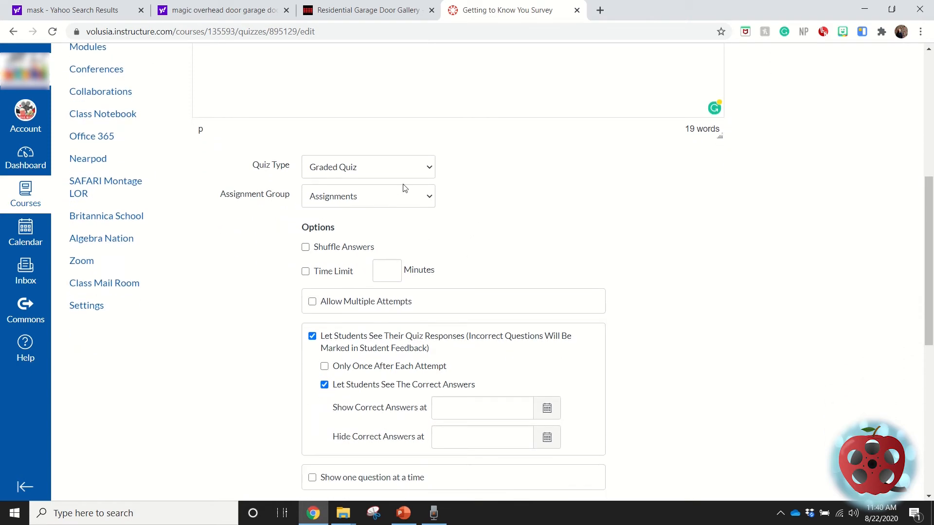
pyautogui.click(399, 169)
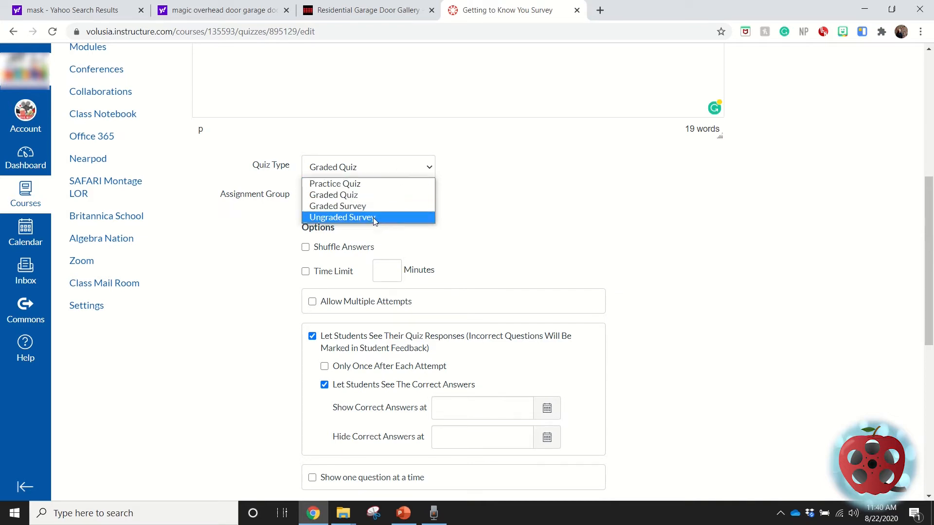
pyautogui.click(369, 206)
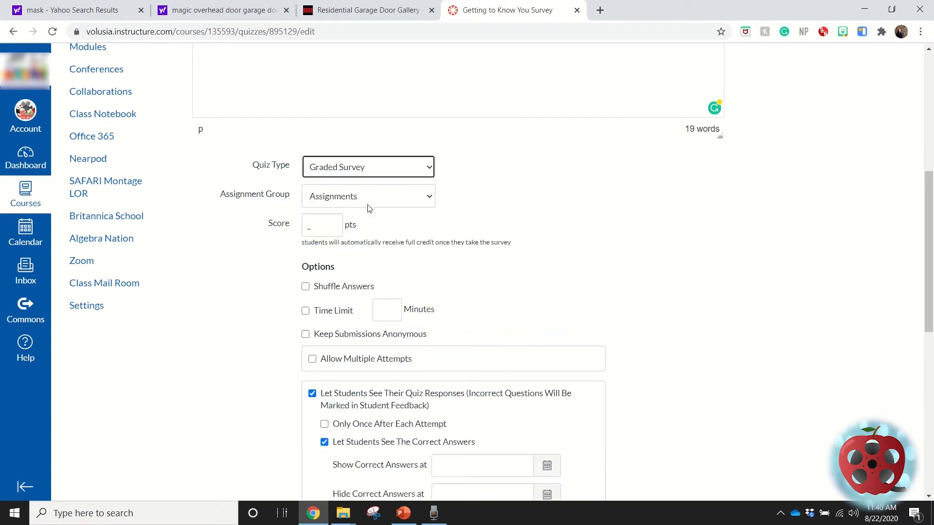
pyautogui.click(330, 232)
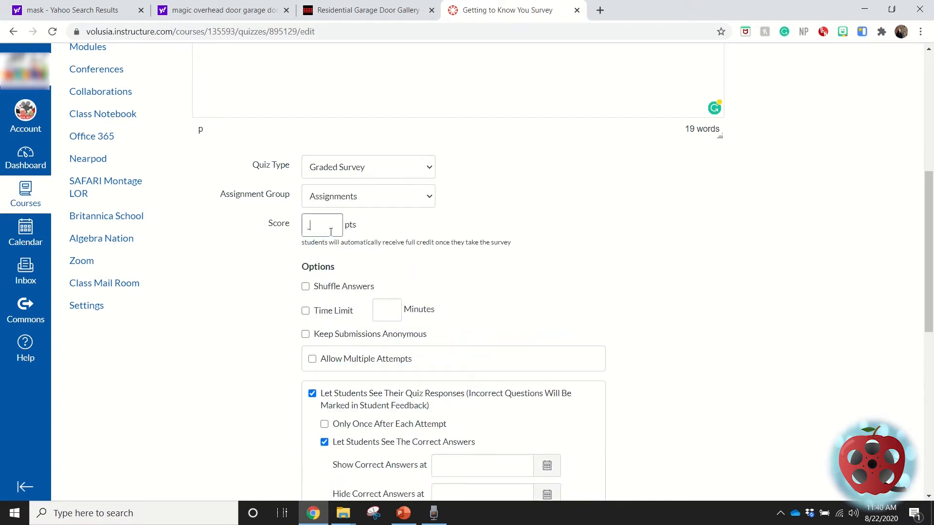
pyautogui.write('10')
pyautogui.click(420, 261)
pyautogui.scroll(-1, 420, 261)
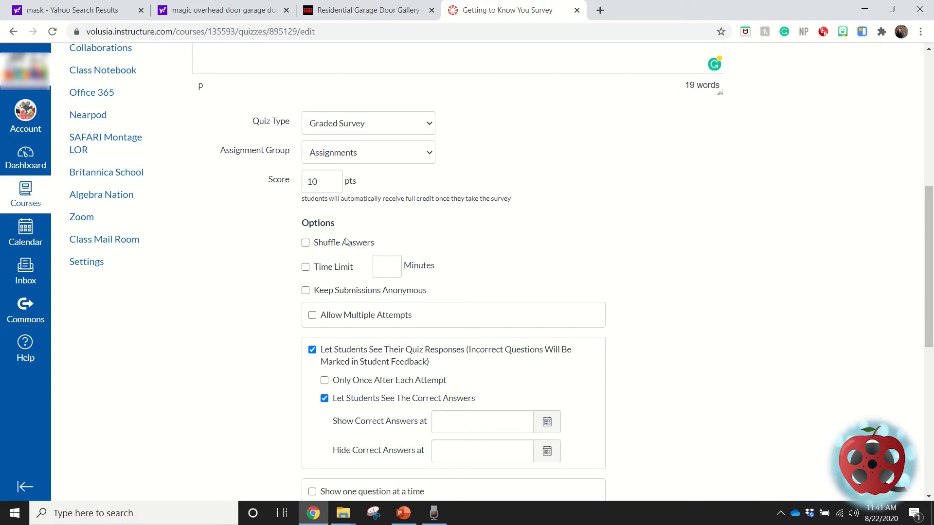
# Step: Leave Shuffle Answers off and enable a time limit of 10 minutes for the survey
pyautogui.click(311, 245)
pyautogui.click(309, 245)
pyautogui.click(391, 266)
pyautogui.write('10')
pyautogui.click(305, 267)
# Step: Turn off the option that lets students see the correct answers
pyautogui.scroll(-1, 475, 280)
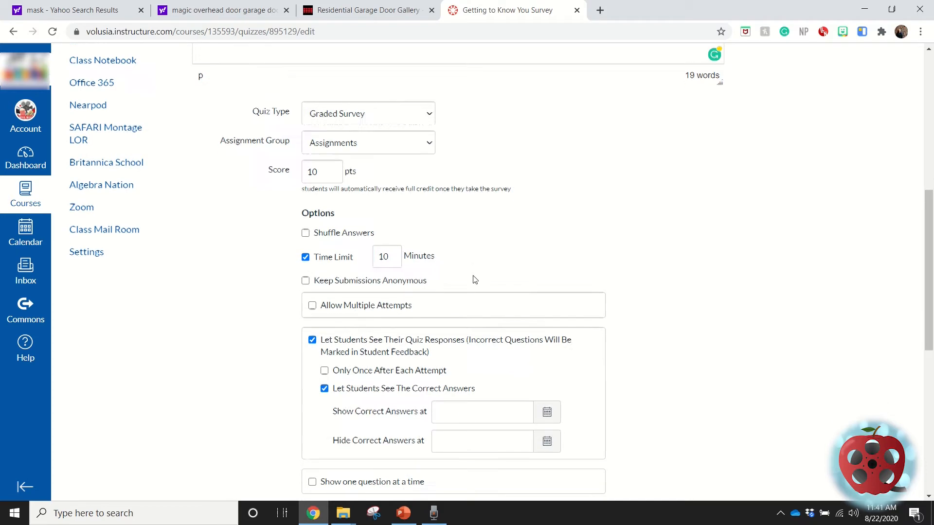
pyautogui.scroll(-2, 475, 280)
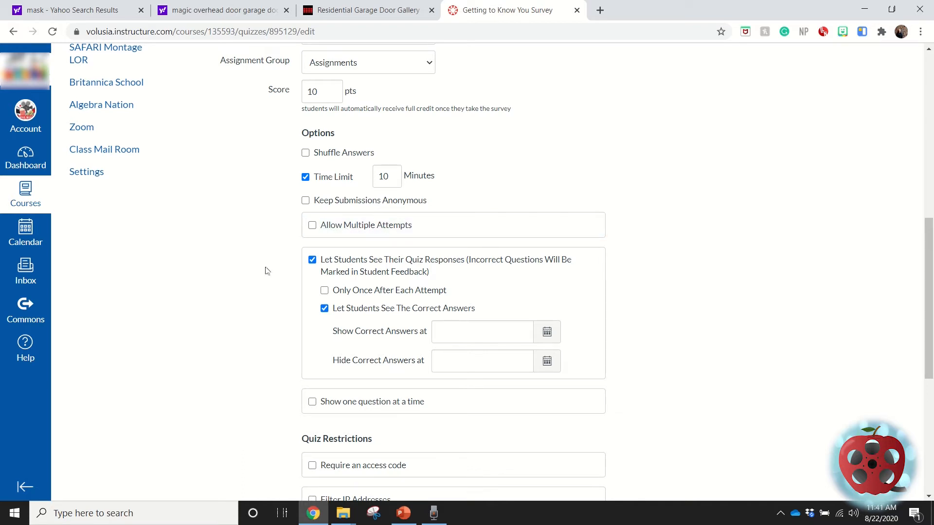
pyautogui.scroll(-2, 225, 277)
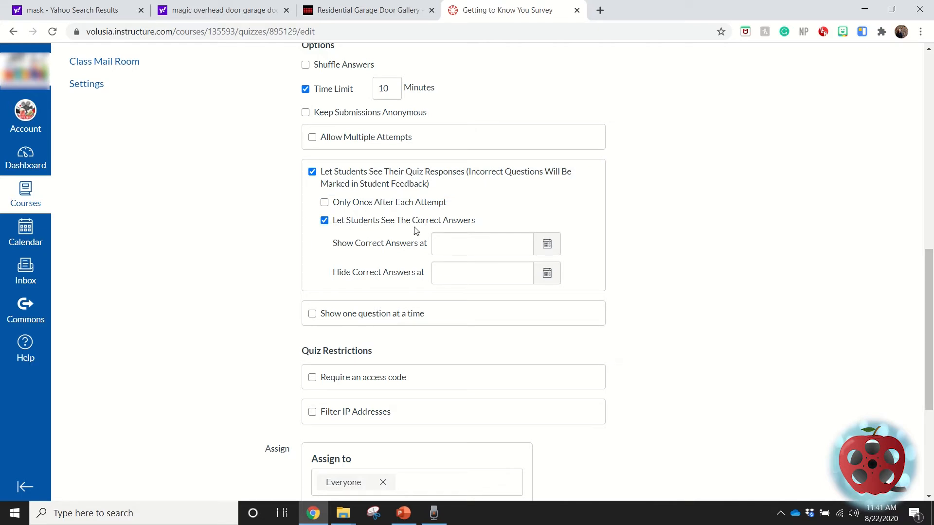
pyautogui.click(325, 220)
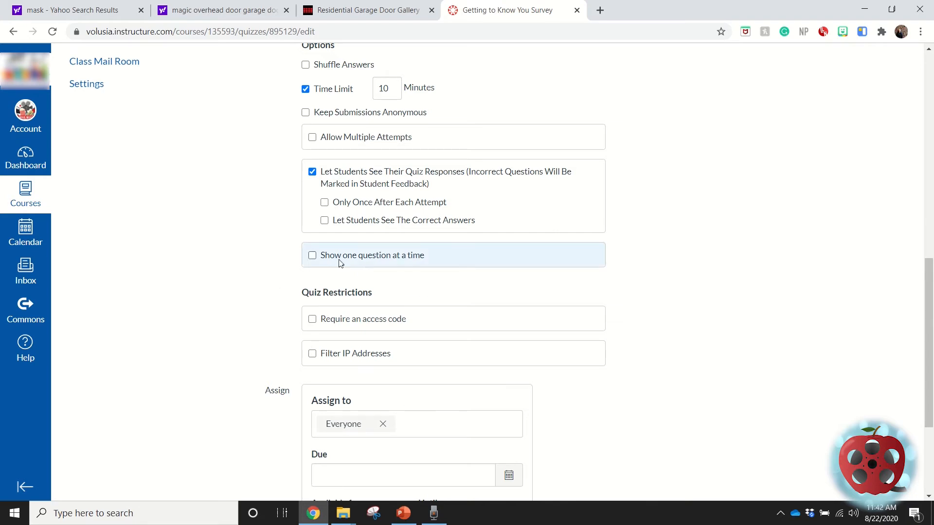
# Step: Set the survey's due date to September 2, 2020 at 11:59pm
pyautogui.scroll(-2, 287, 282)
pyautogui.scroll(-1, 286, 281)
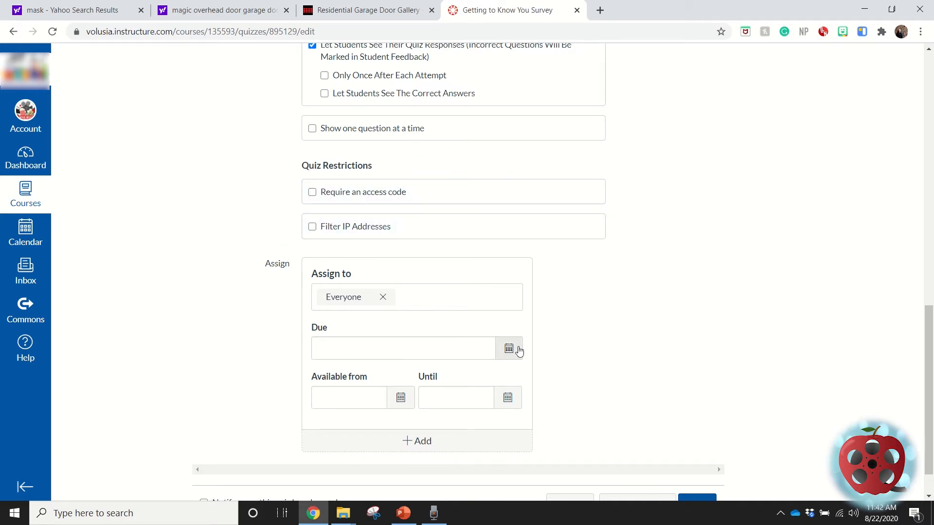
pyautogui.click(519, 351)
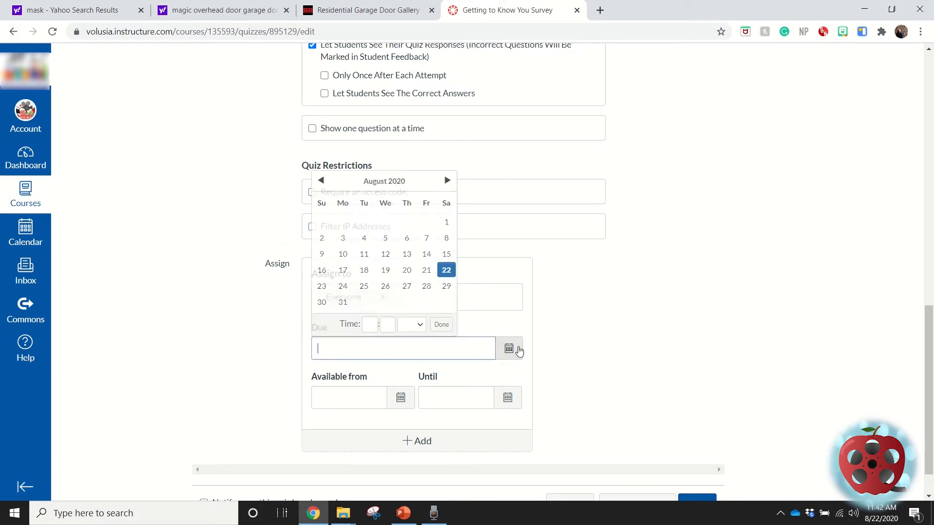
pyautogui.click(447, 181)
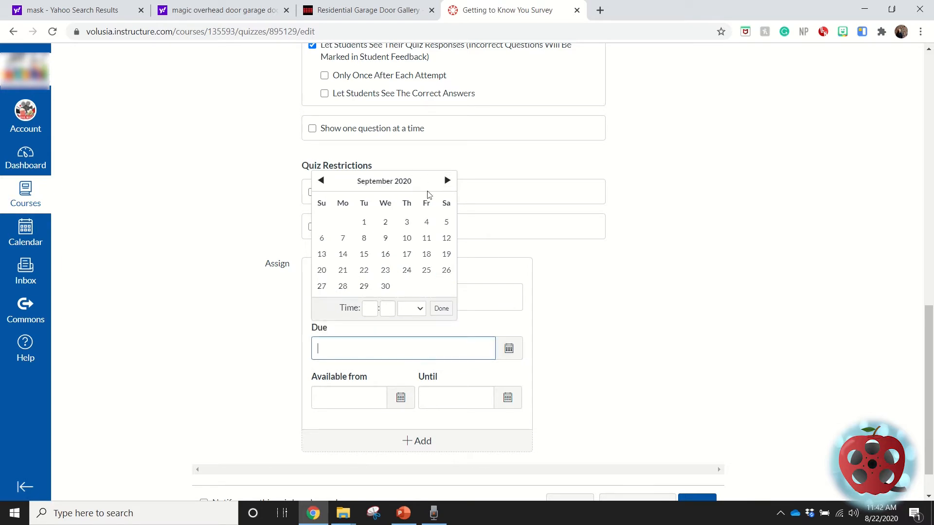
pyautogui.click(386, 223)
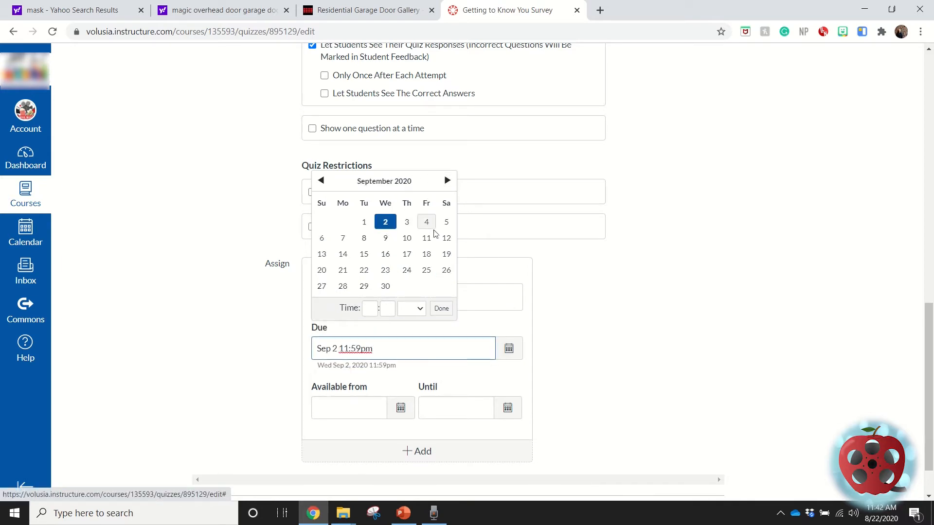
pyautogui.click(582, 342)
# Step: Make the survey available from August 31 at 12am until September 4, 2020 at 11:59pm
pyautogui.scroll(-1, 581, 341)
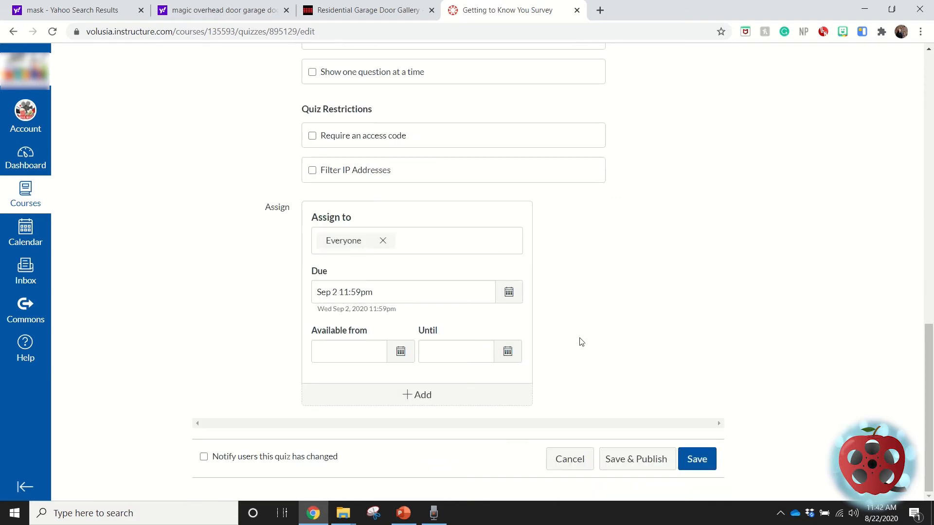
pyautogui.click(400, 353)
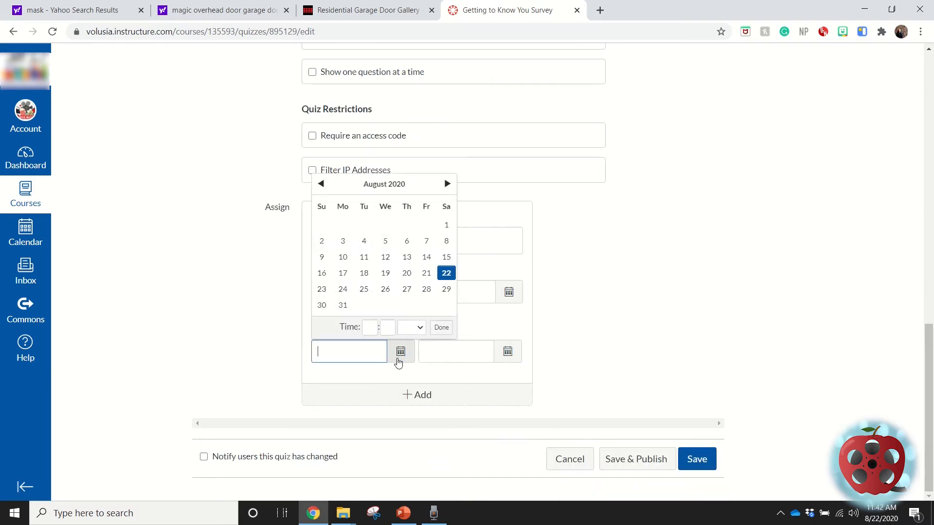
pyautogui.click(343, 306)
pyautogui.click(507, 352)
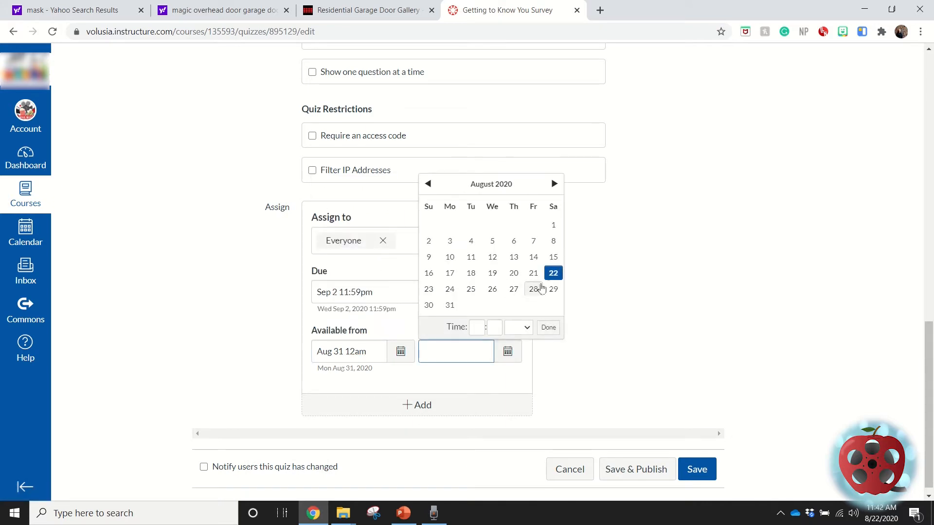
pyautogui.click(554, 184)
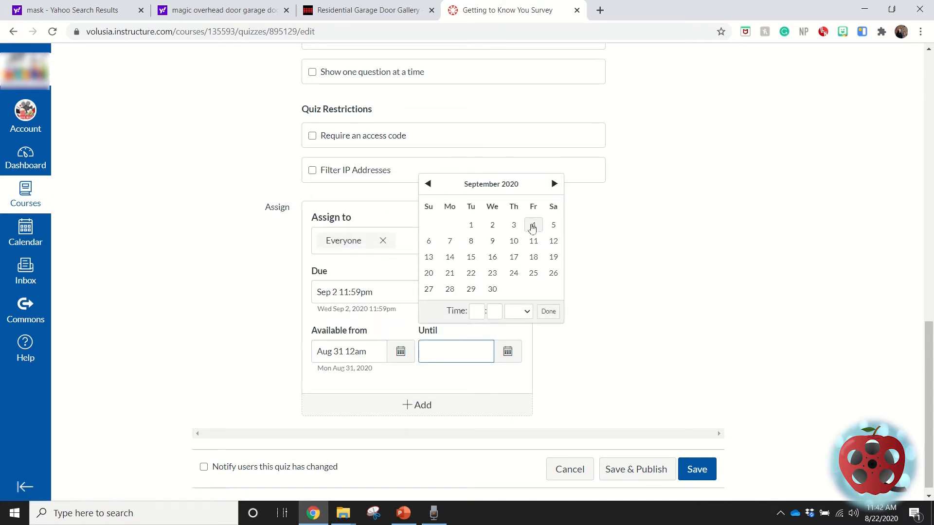
pyautogui.click(533, 228)
pyautogui.click(547, 379)
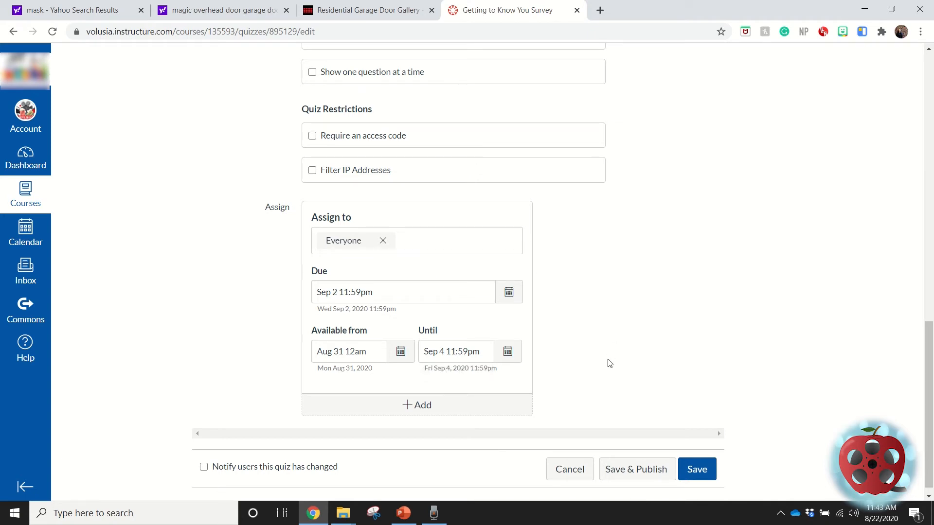
# Step: Try adding a second assignment block for the course section, and remove that block again
pyautogui.click(462, 405)
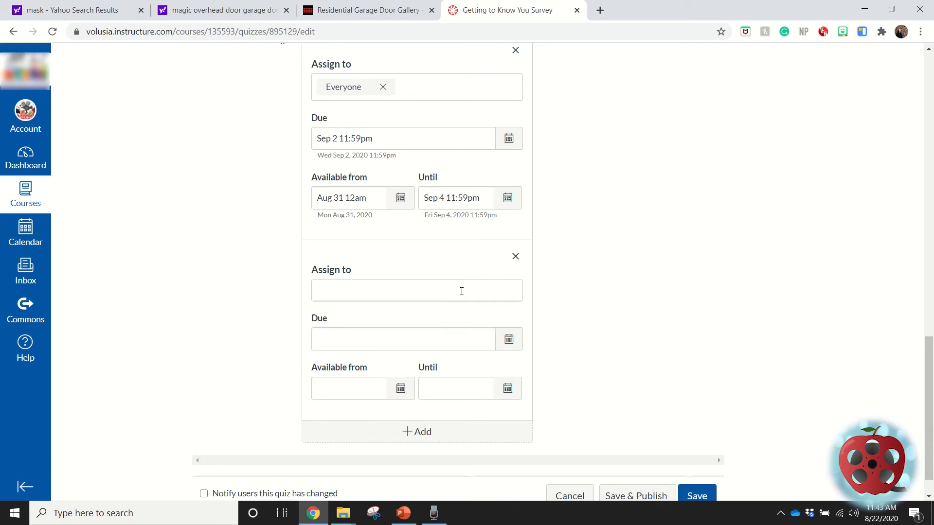
pyautogui.click(419, 326)
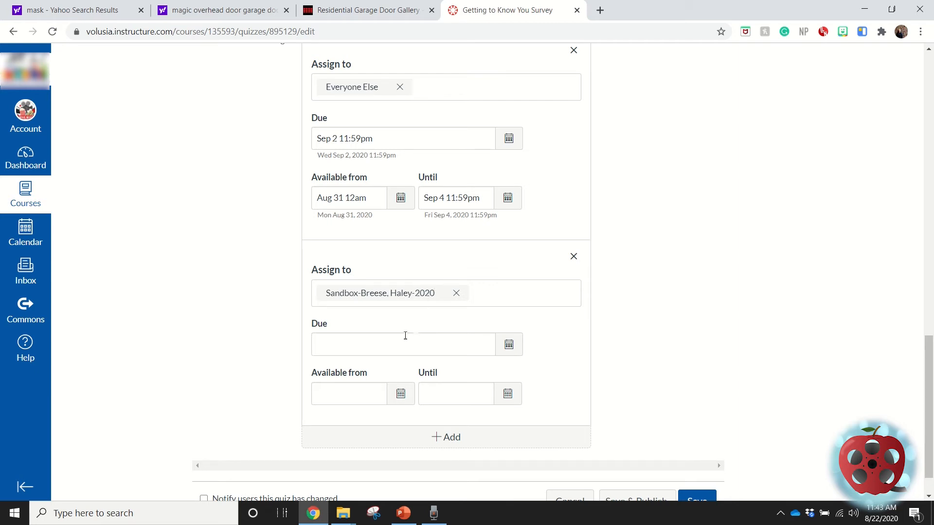
pyautogui.click(460, 299)
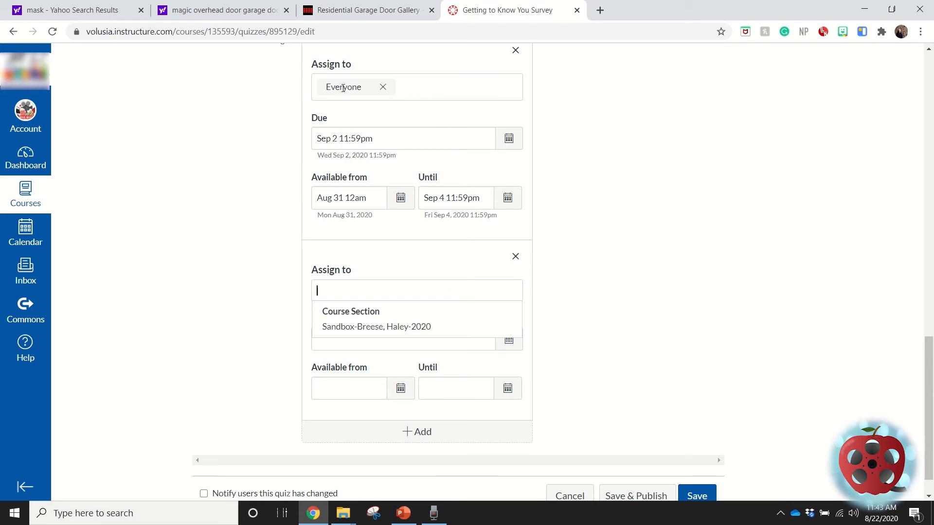
pyautogui.click(517, 258)
pyautogui.click(570, 317)
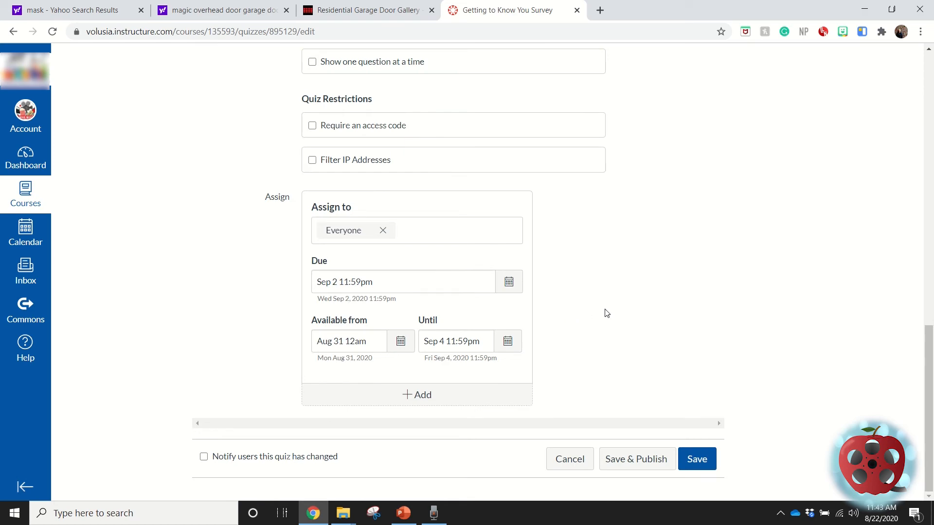
# Step: Go to the survey's questions and add a new question
pyautogui.scroll(3, 632, 321)
pyautogui.scroll(10, 632, 320)
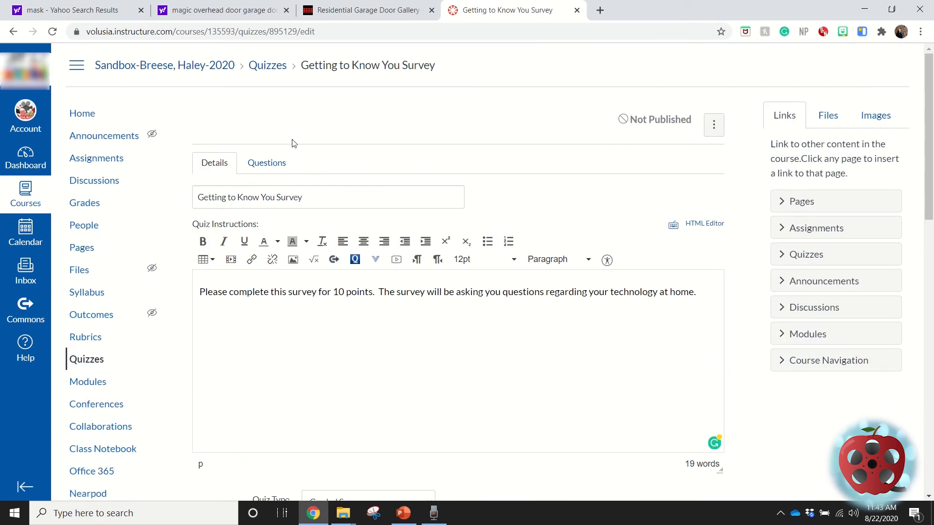
pyautogui.click(273, 168)
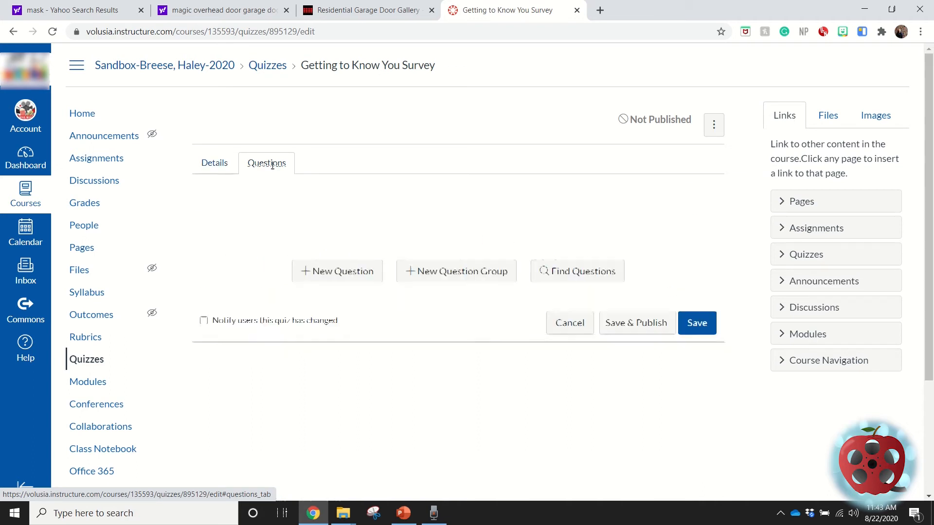
pyautogui.click(319, 272)
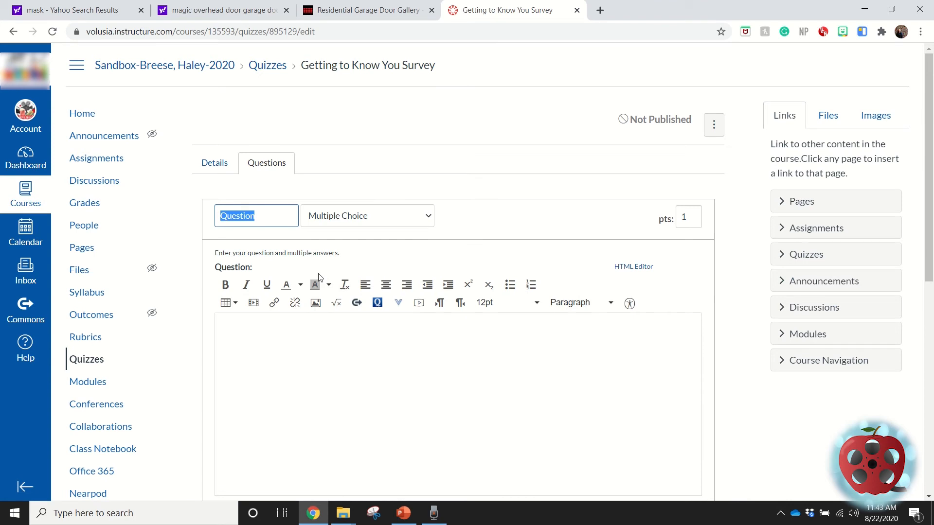
# Step: Try the True/False and Fill In the Blank types on the new question
pyautogui.click(349, 222)
pyautogui.click(348, 222)
pyautogui.click(349, 219)
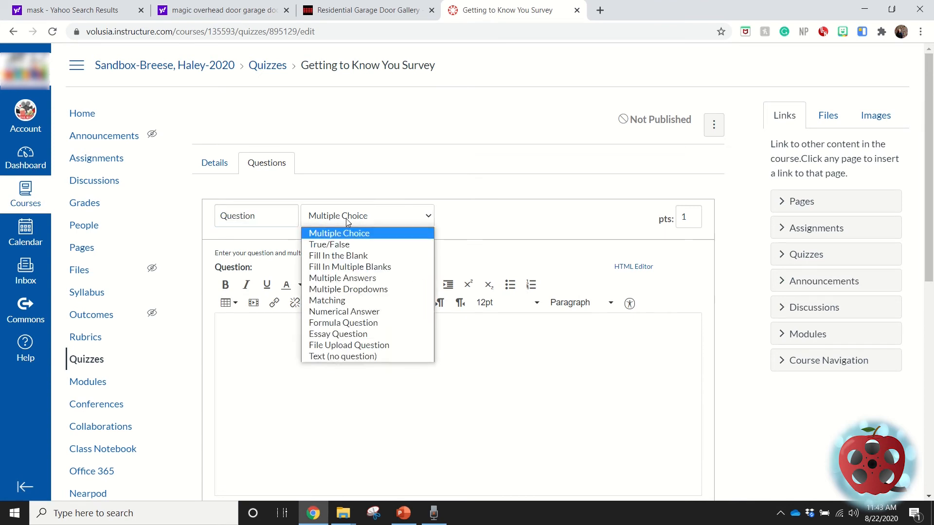
pyautogui.click(357, 244)
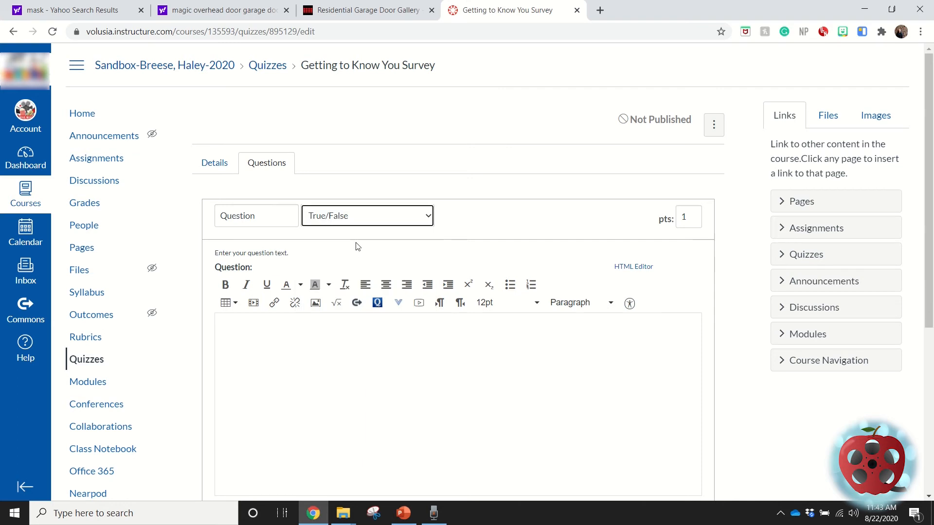
pyautogui.click(348, 221)
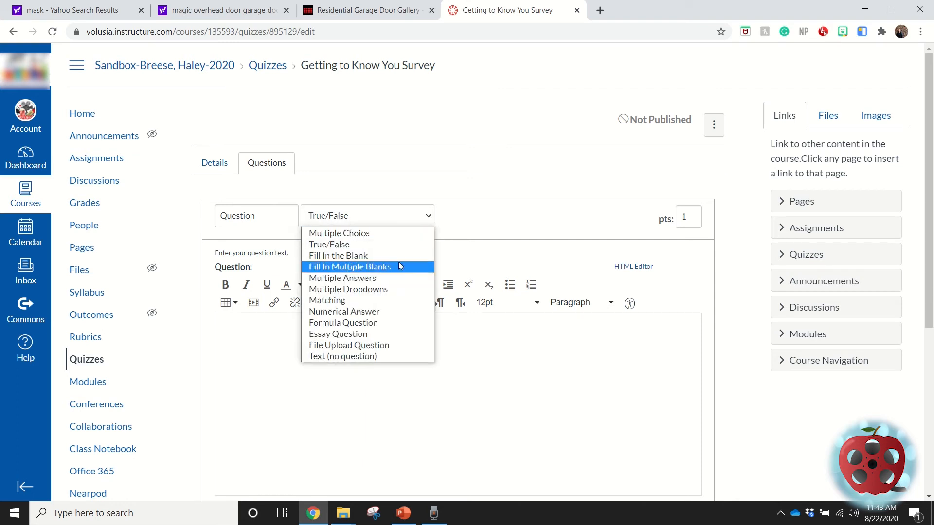
pyautogui.click(389, 256)
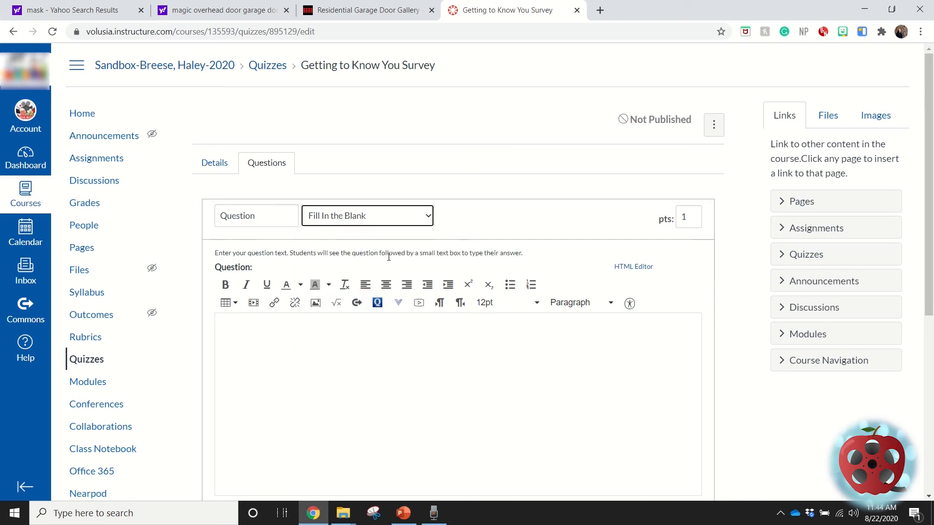
# Step: Make it an Essay Question asking "Do you have a camera at home that you can use?" and update the question
pyautogui.click(364, 217)
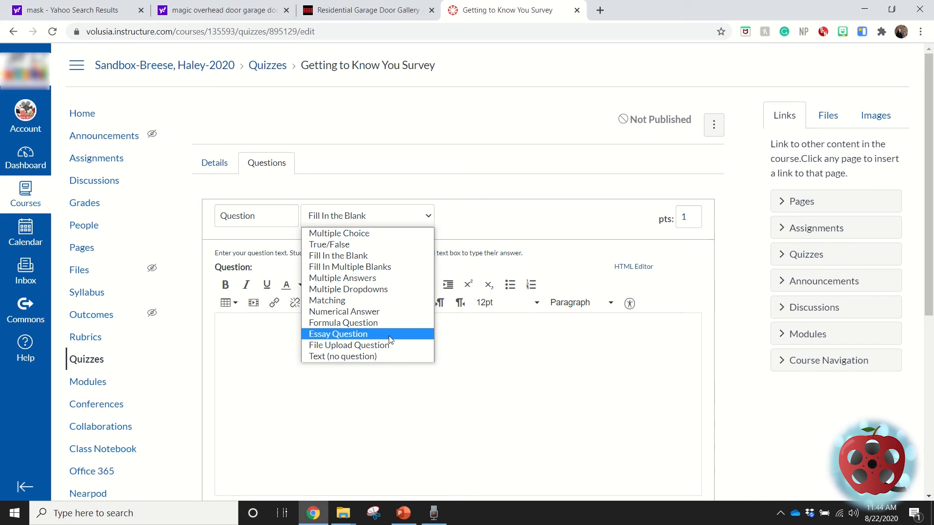
pyautogui.click(369, 335)
pyautogui.scroll(-5, 389, 335)
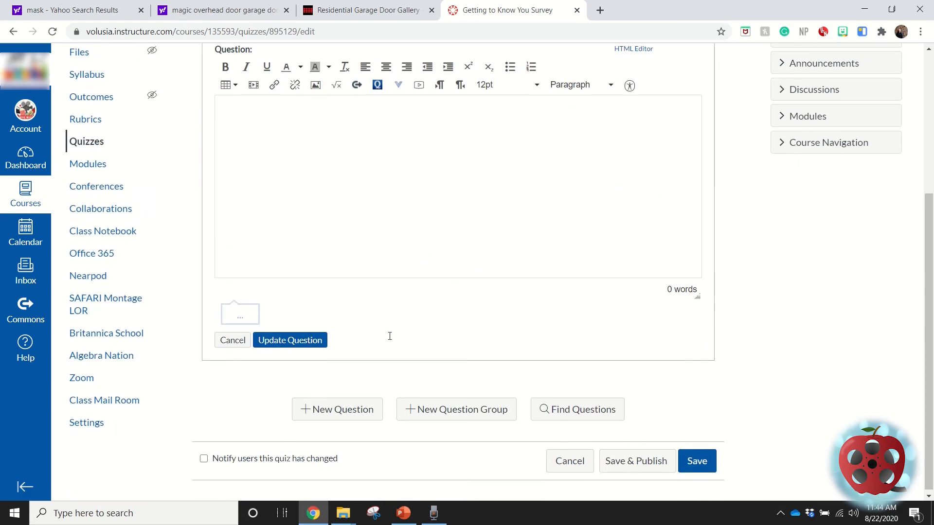
pyautogui.scroll(1, 388, 337)
pyautogui.click(359, 247)
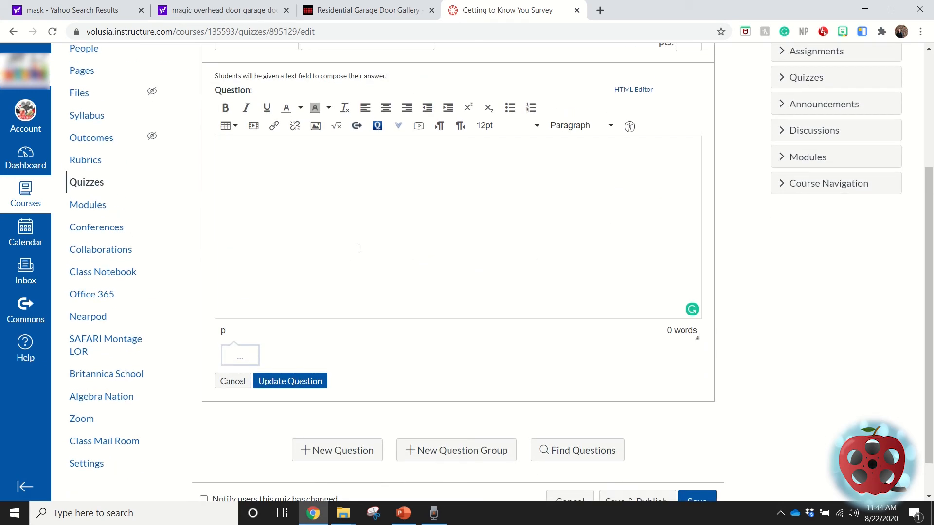
pyautogui.write('Do you have a camera at home that you can')
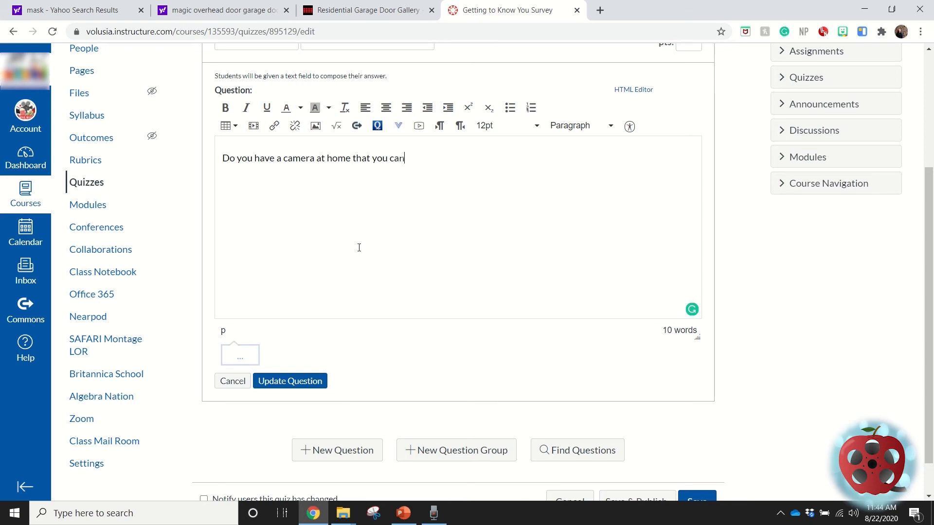
pyautogui.write(' use?')
pyautogui.click(297, 381)
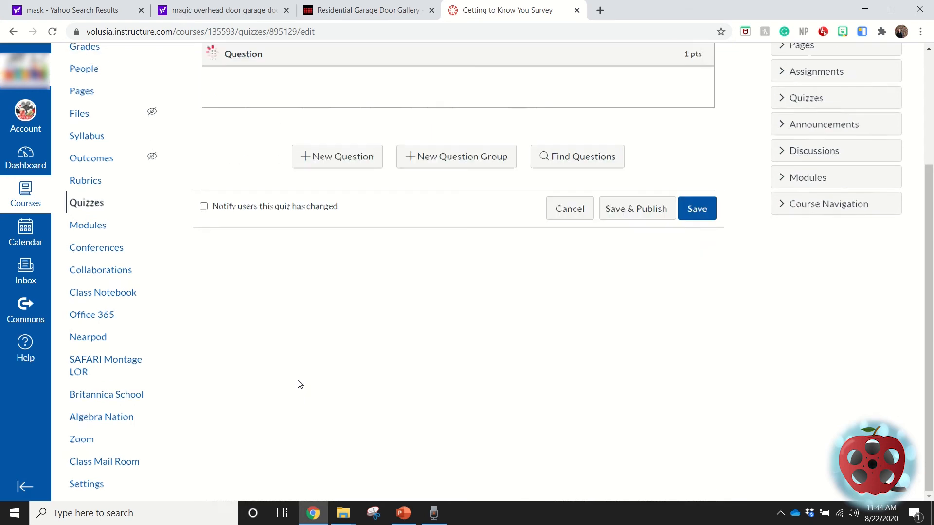
# Step: Reopen the camera question for editing, try 5 points and set the value back to 1
pyautogui.scroll(3, 348, 352)
pyautogui.moveTo(386, 230)
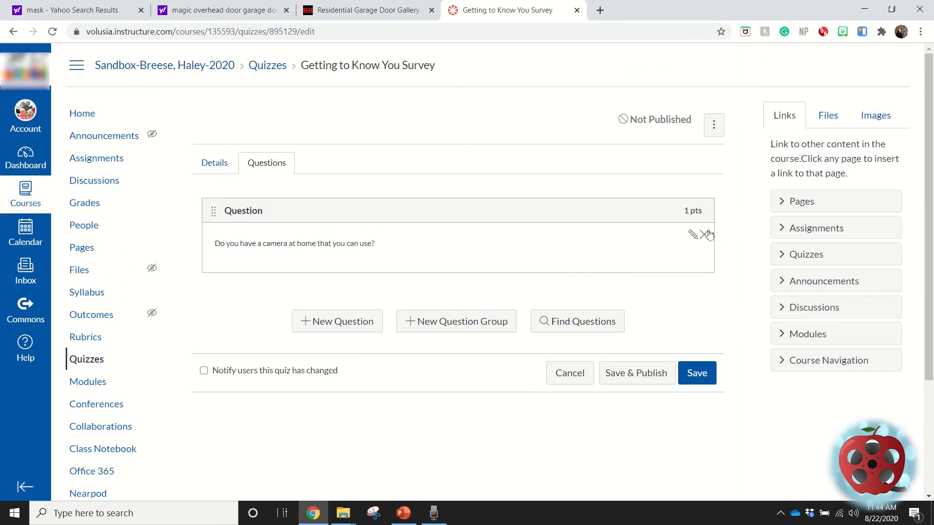
pyautogui.click(693, 236)
pyautogui.click(692, 217)
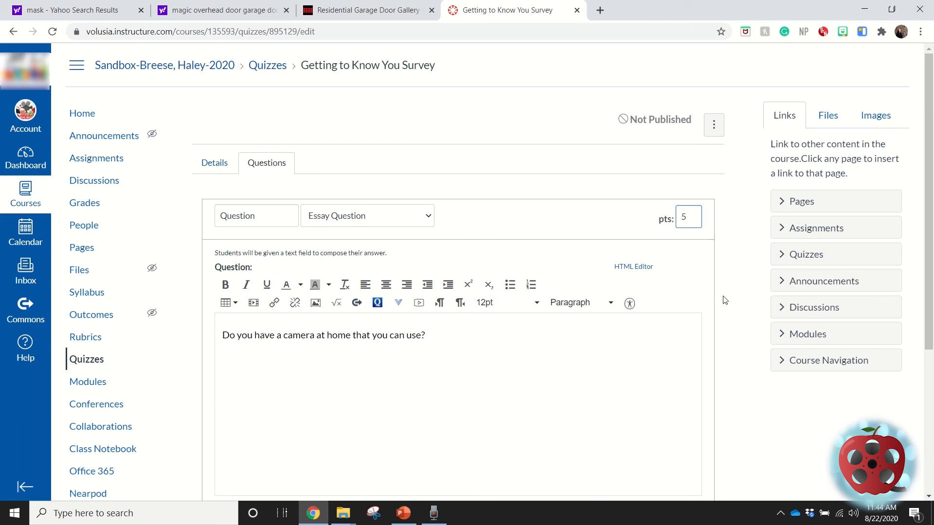
pyautogui.write('1')
pyautogui.scroll(-5, 725, 300)
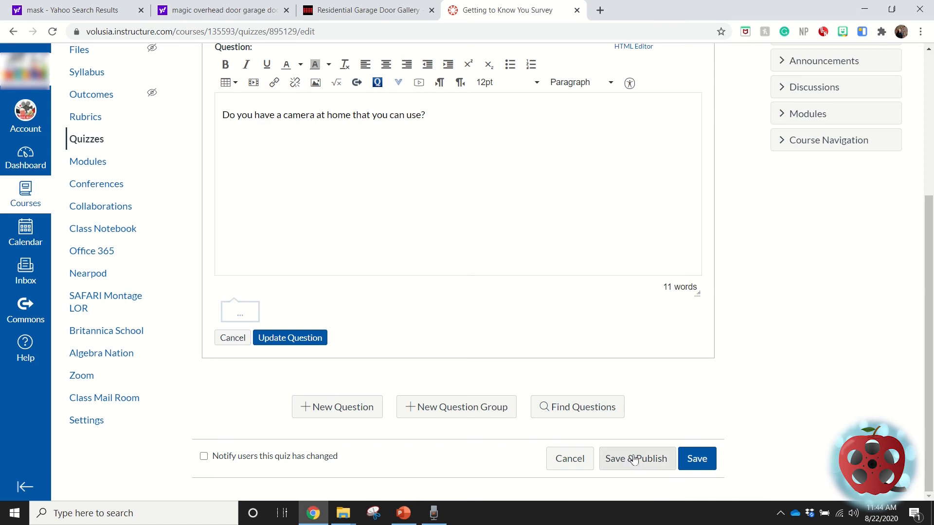
# Step: Save and publish the survey, and review its settings summary and availability dates
pyautogui.click(639, 471)
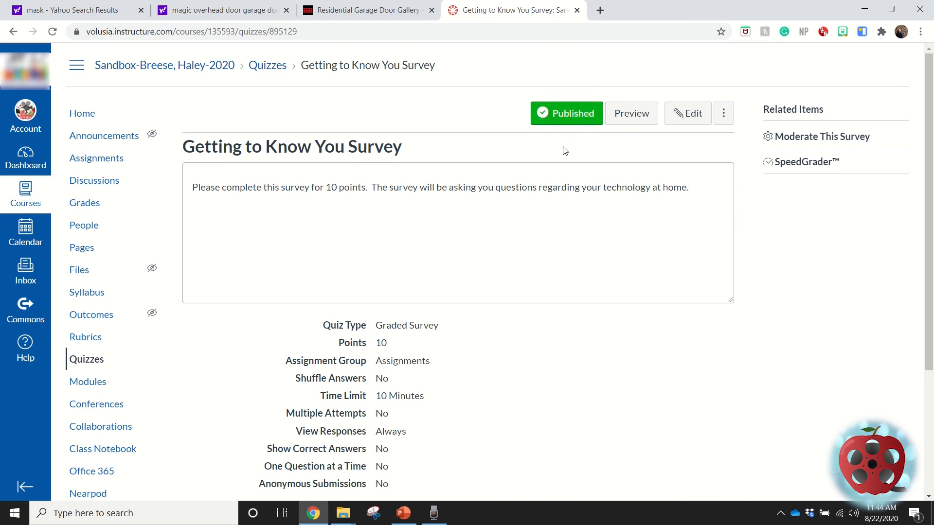
pyautogui.scroll(-4, 588, 201)
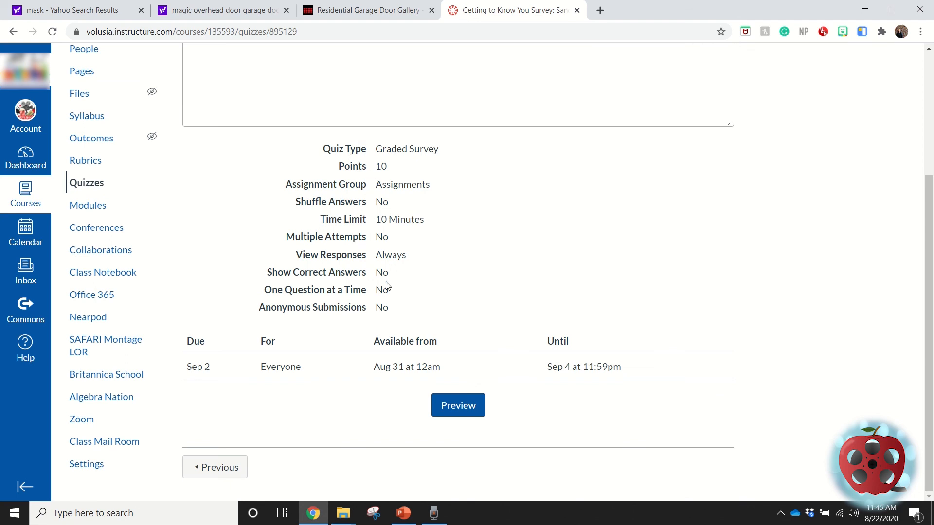
pyautogui.scroll(4, 570, 321)
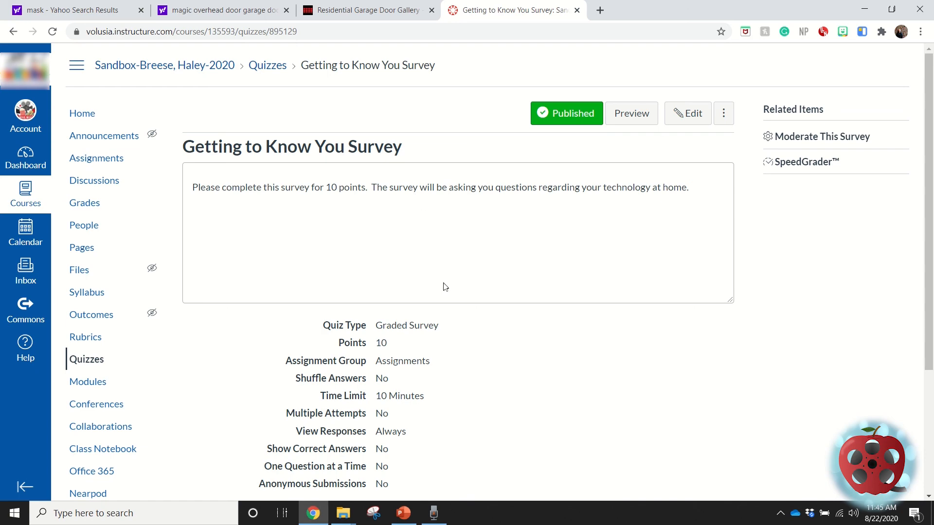
pyautogui.scroll(-4, 434, 405)
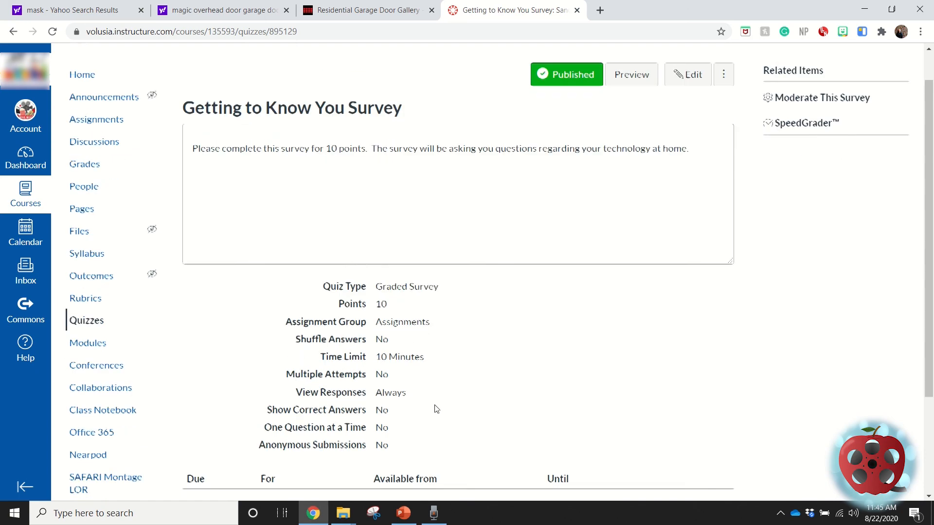
pyautogui.scroll(4, 432, 185)
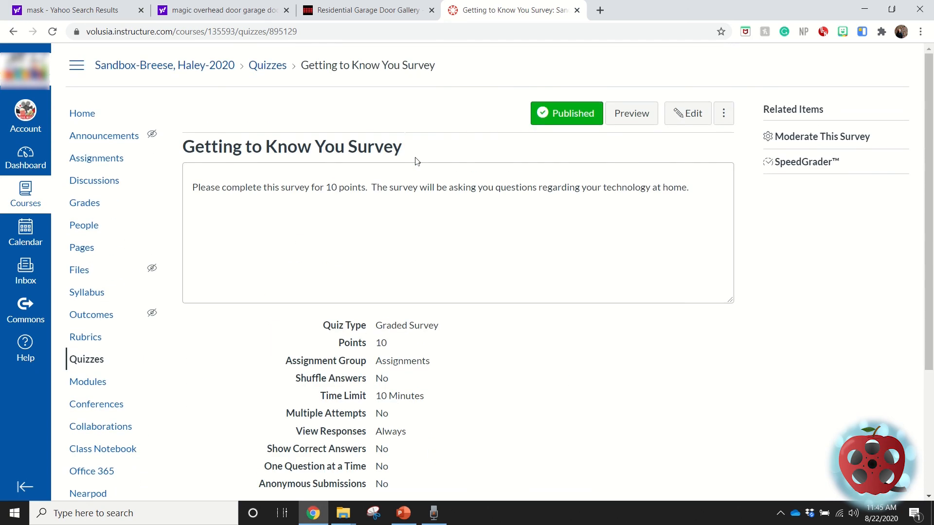